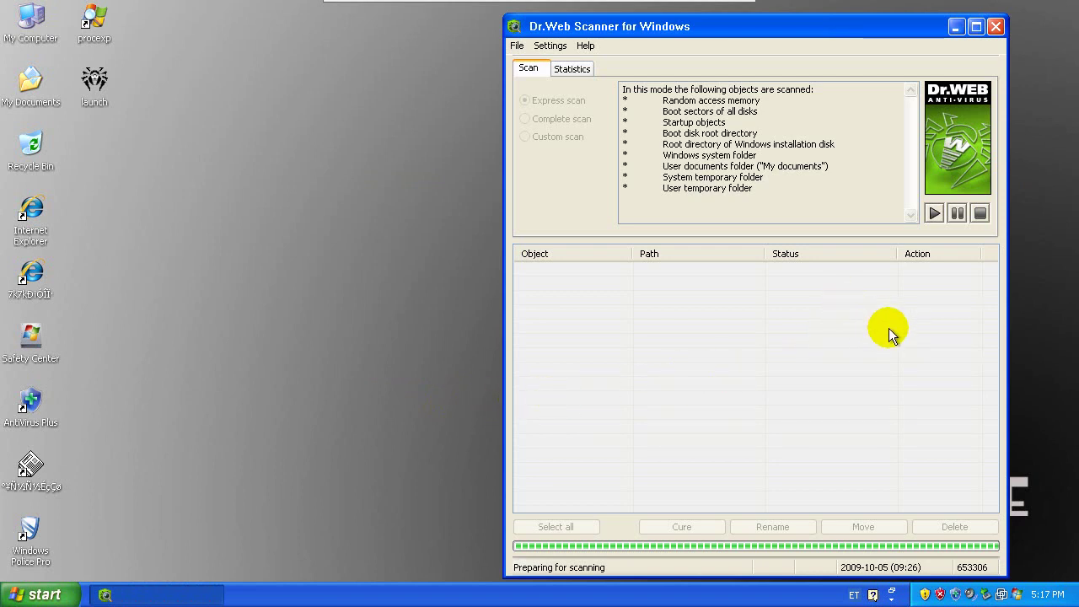
Stop the running express scan and start a complete scan of all local disks and removable media
click(980, 216)
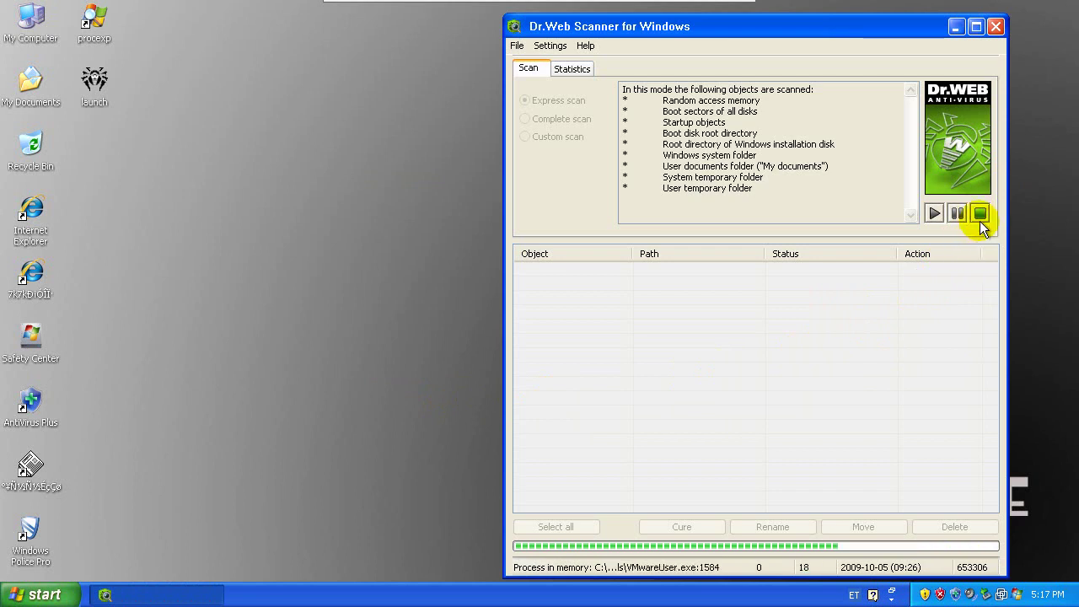
click(980, 215)
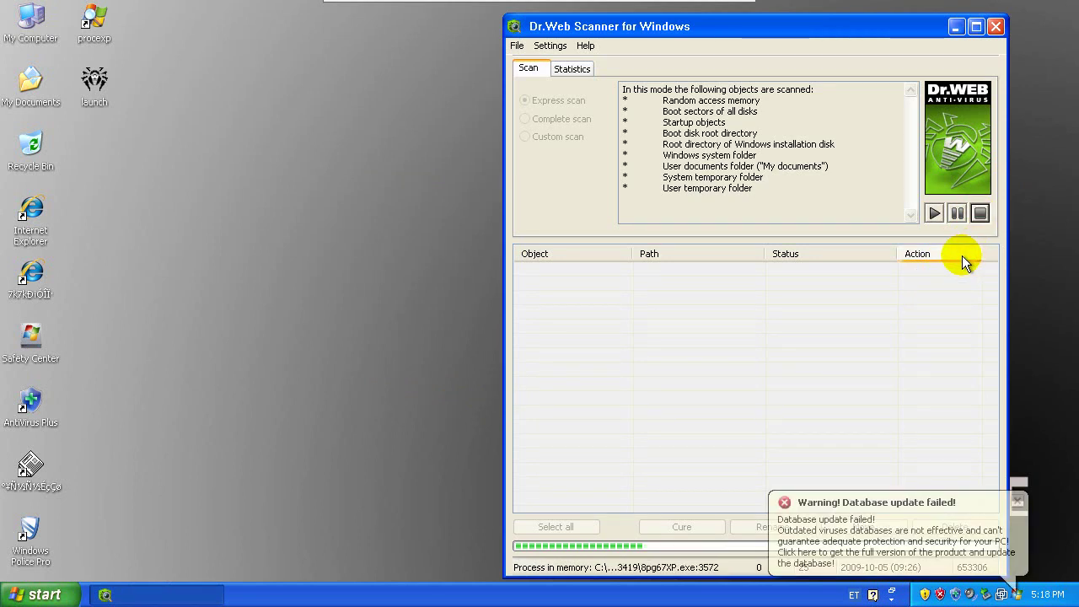
click(1017, 501)
click(556, 119)
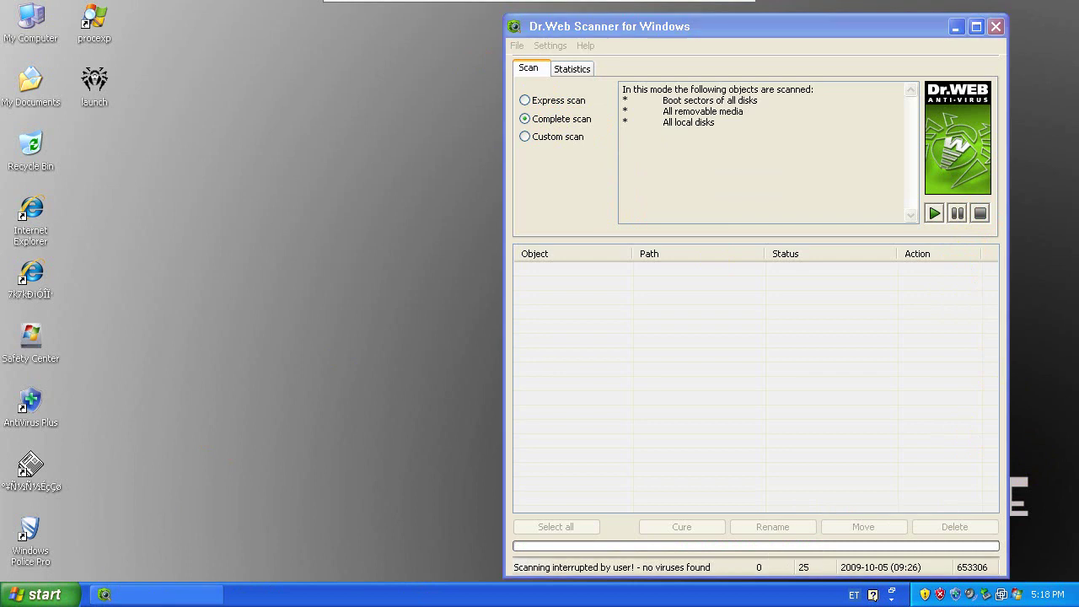
click(783, 296)
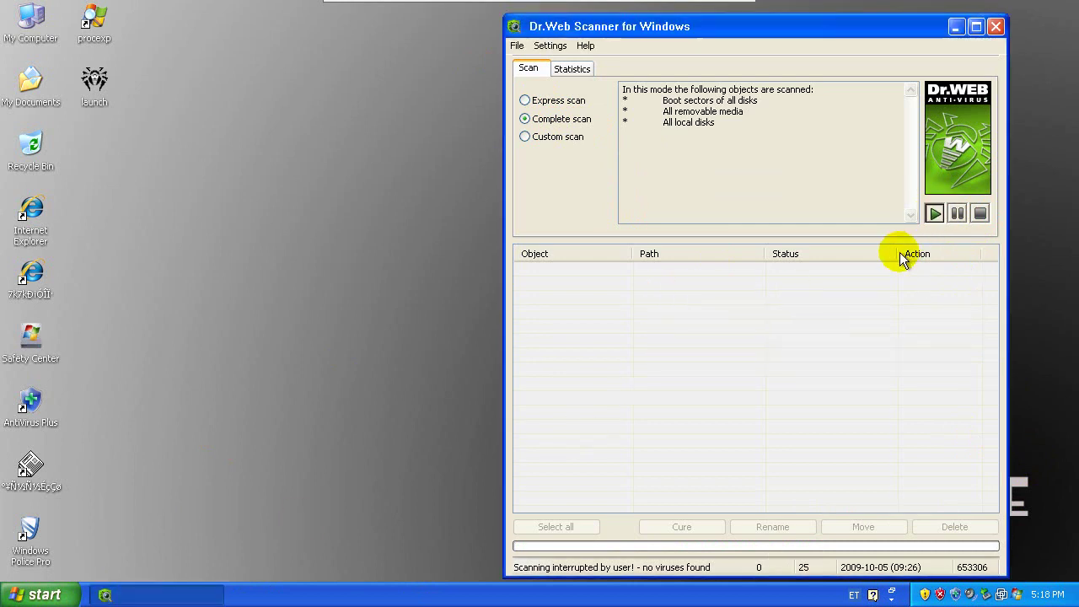
key(F5)
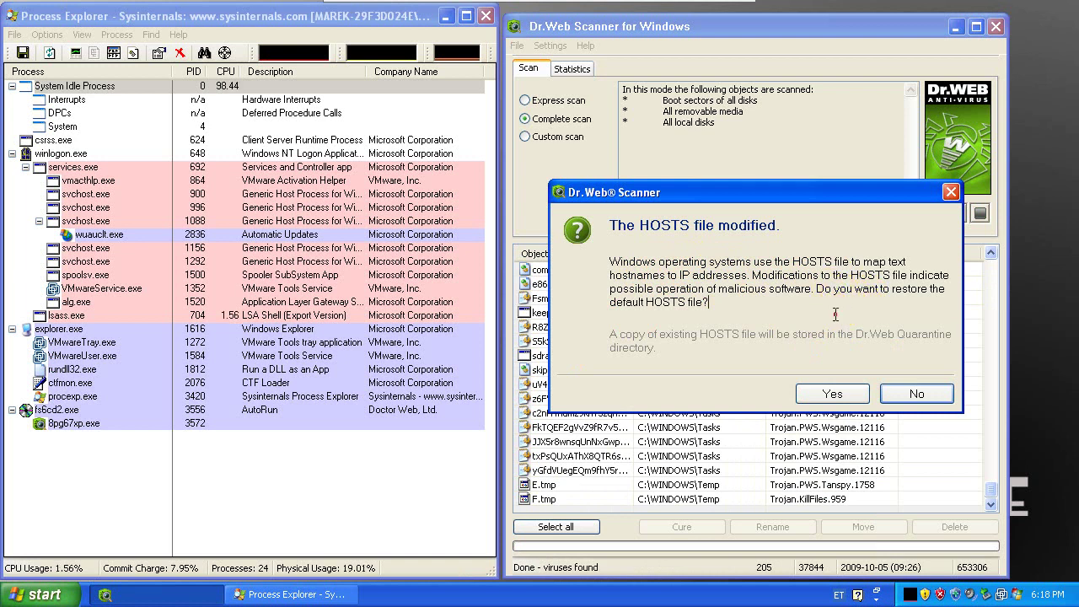
Restore the default HOSTS file and try to cure the detected objects with the Delete incurable option
click(832, 394)
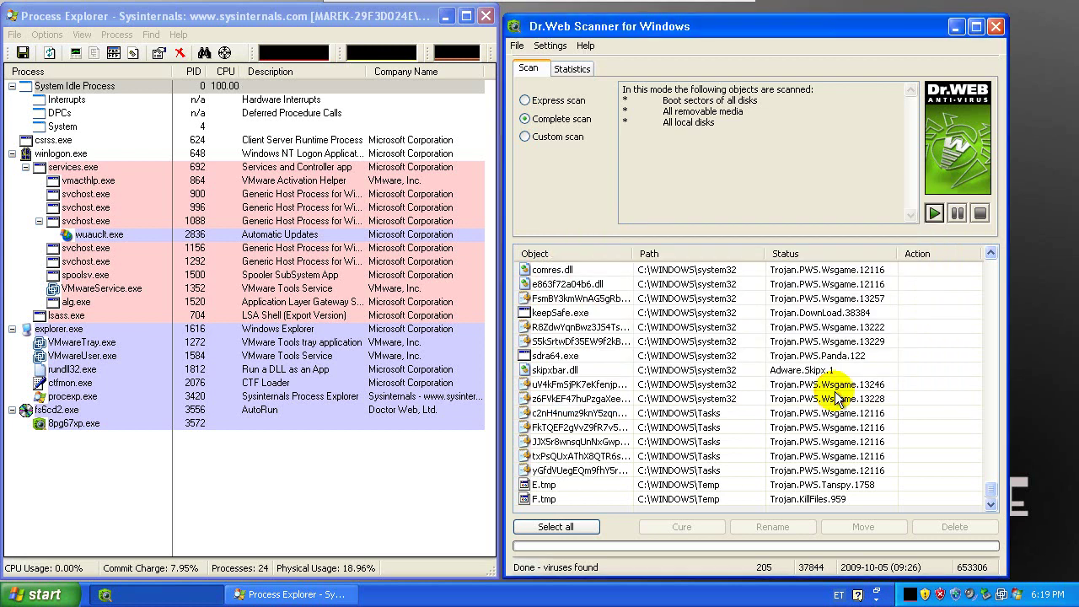
click(859, 386)
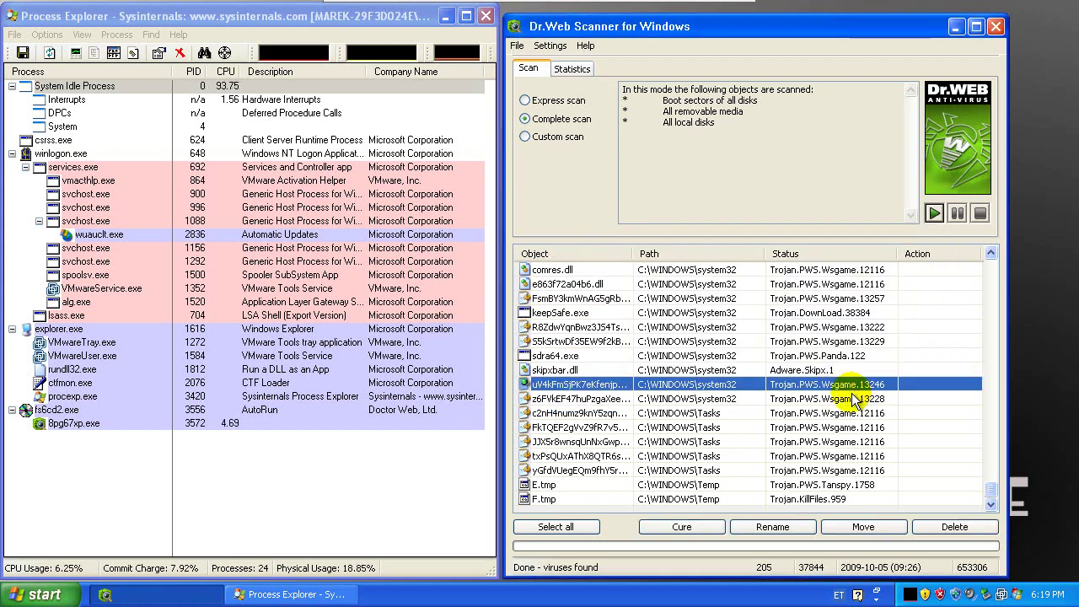
key(ctrl+a)
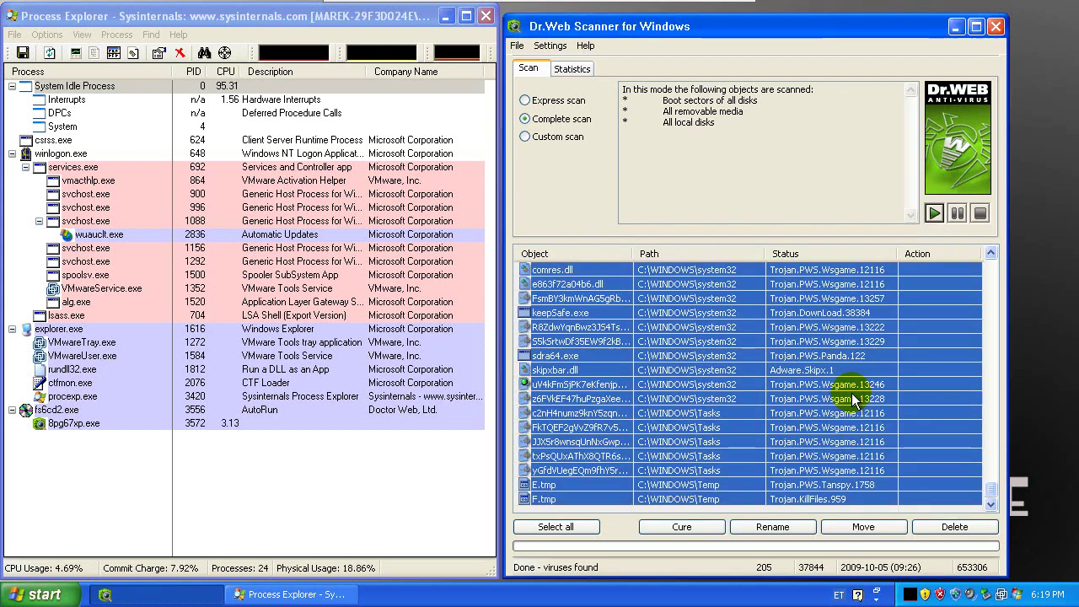
click(689, 528)
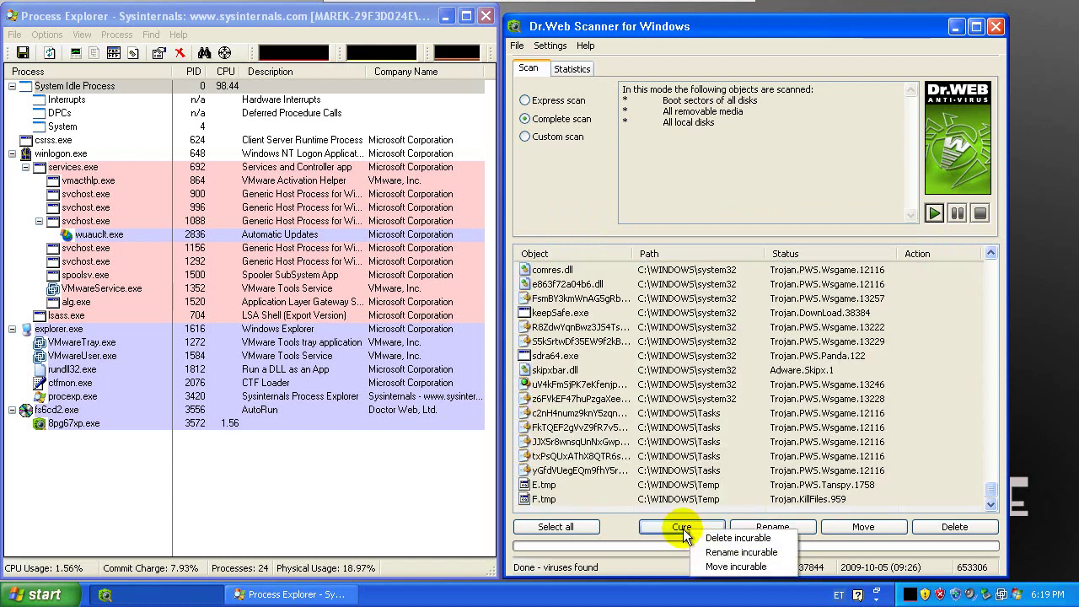
click(756, 552)
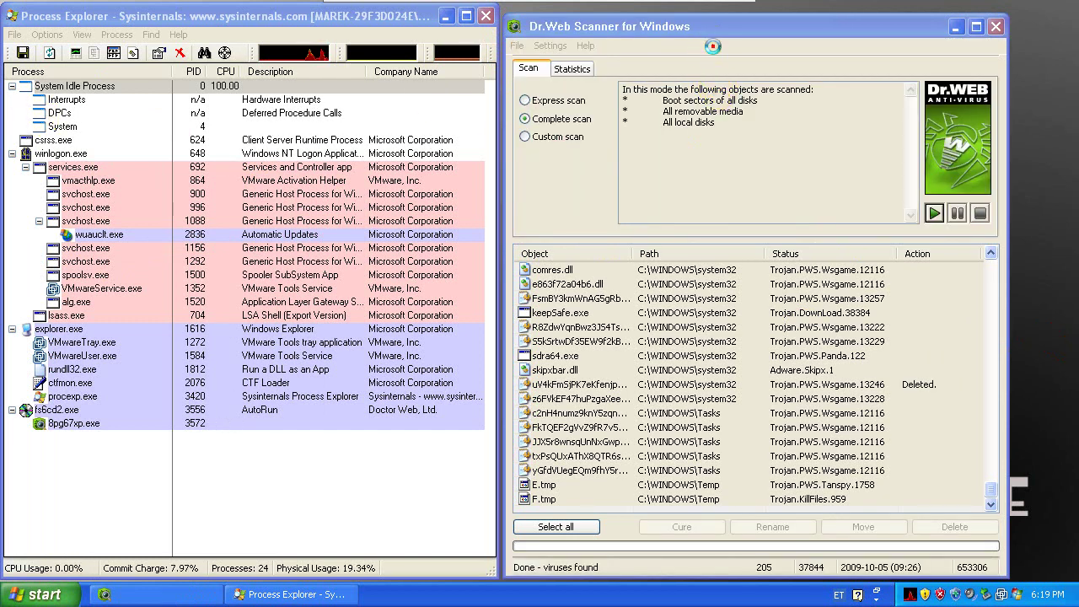
Save the scan report list to the Desktop as the CSV file DrWeb
click(517, 45)
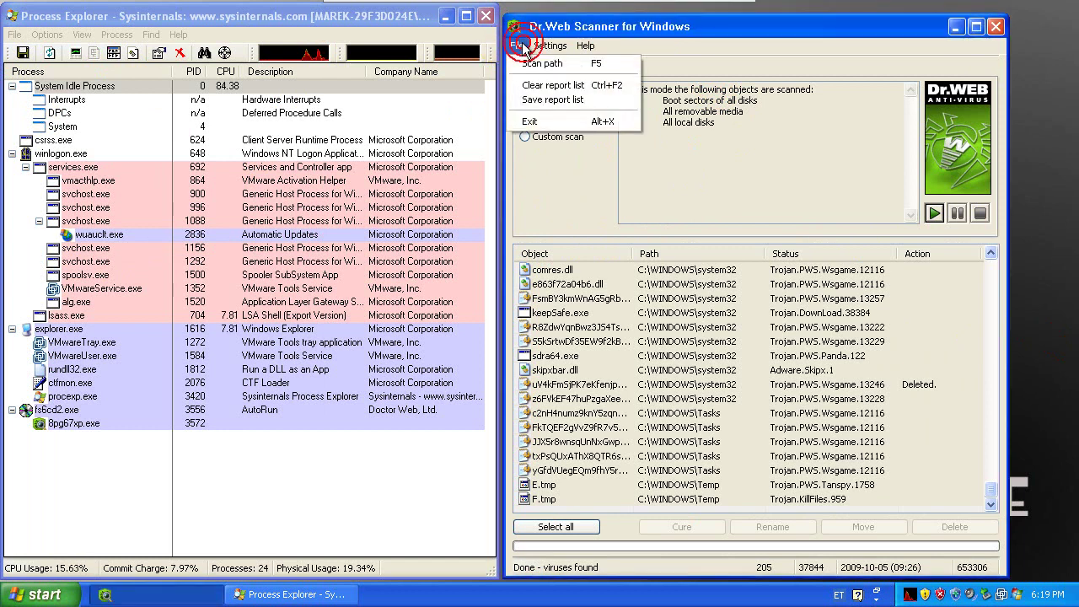
click(564, 99)
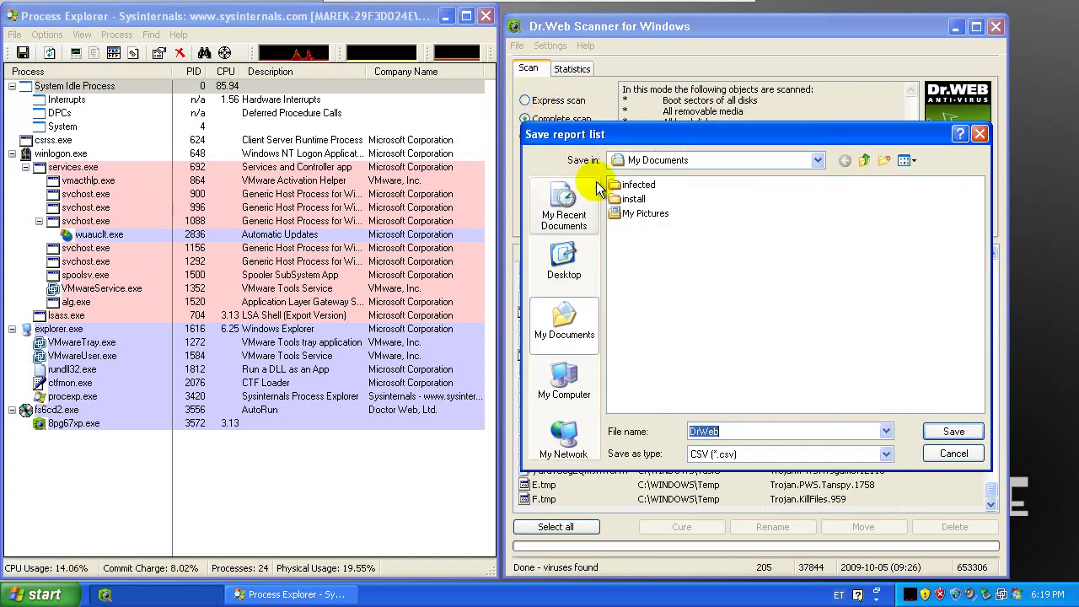
click(562, 263)
click(950, 433)
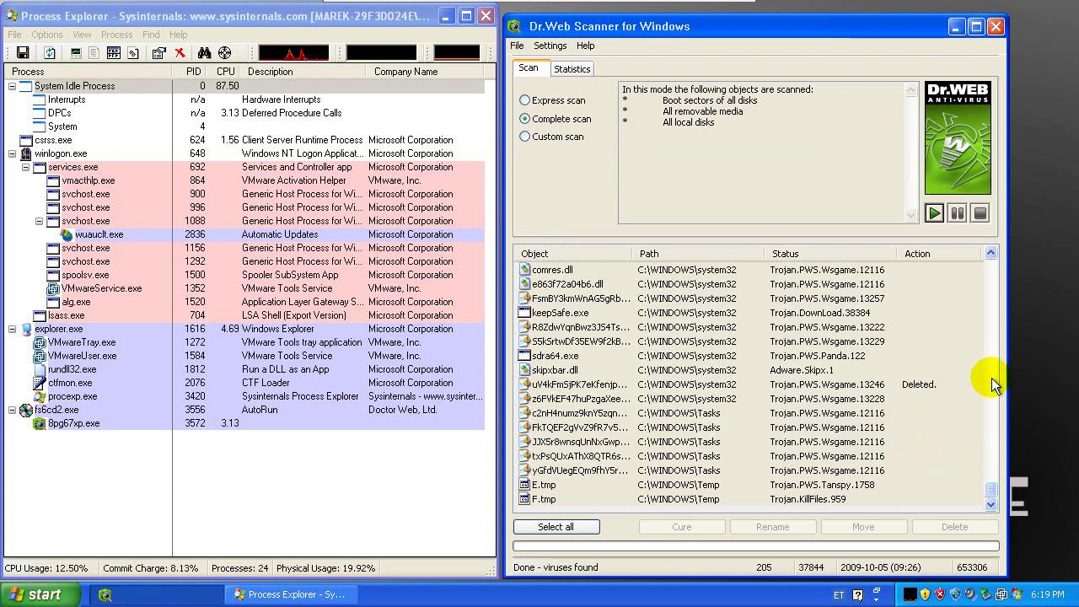
Delete all detected objects in the scan results, including every infected archive
mouse_move(992, 487)
mouse_down()
mouse_move(973, 256)
mouse_move(987, 493)
mouse_up()
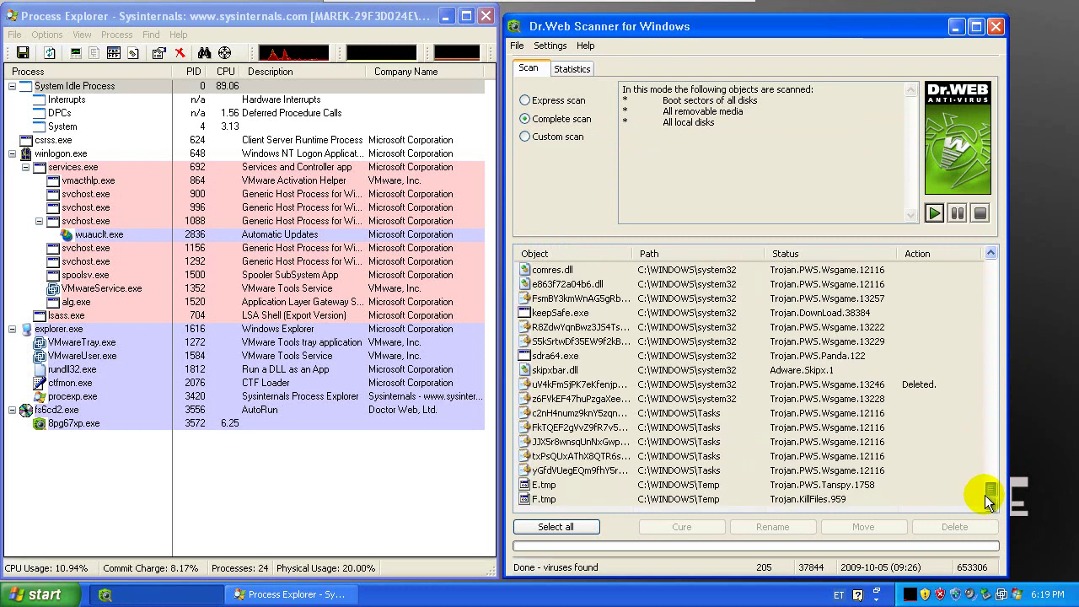
click(925, 384)
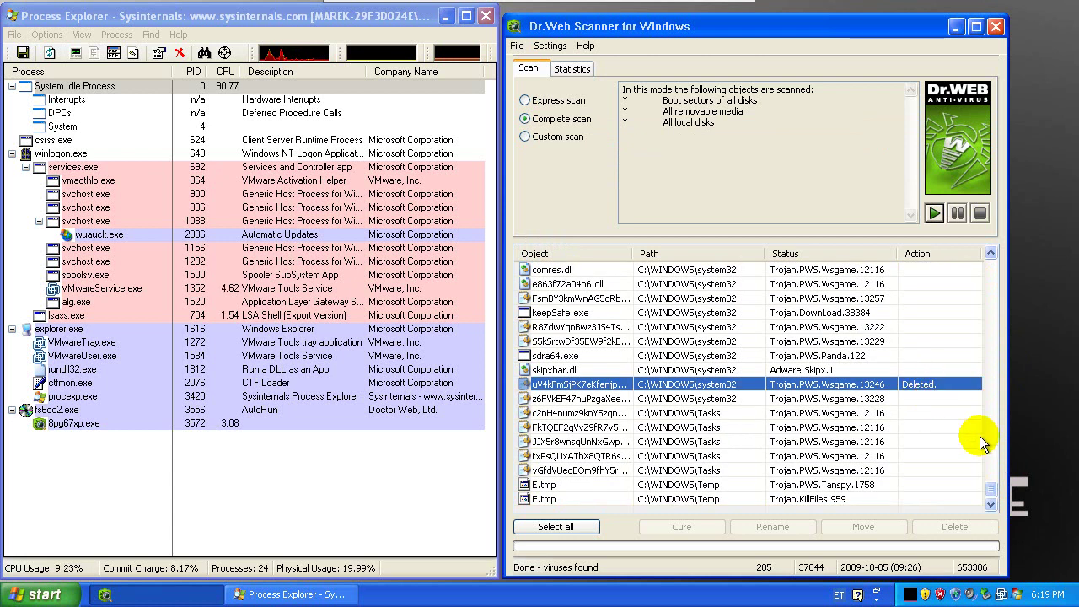
mouse_move(992, 485)
mouse_down()
mouse_move(996, 274)
mouse_move(1000, 505)
mouse_up()
click(965, 484)
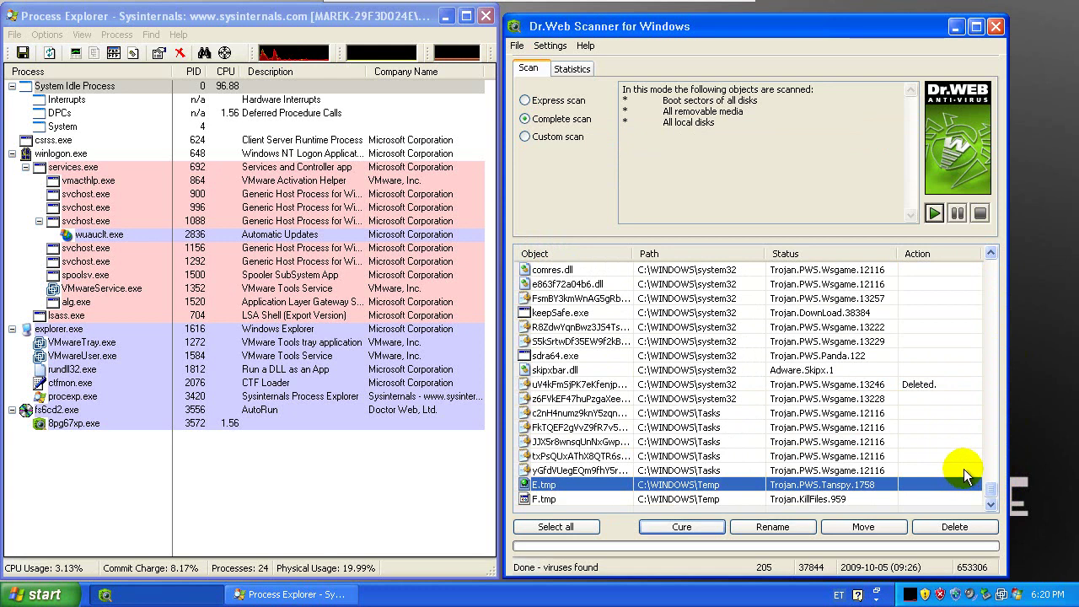
click(916, 447)
key(ctrl+a)
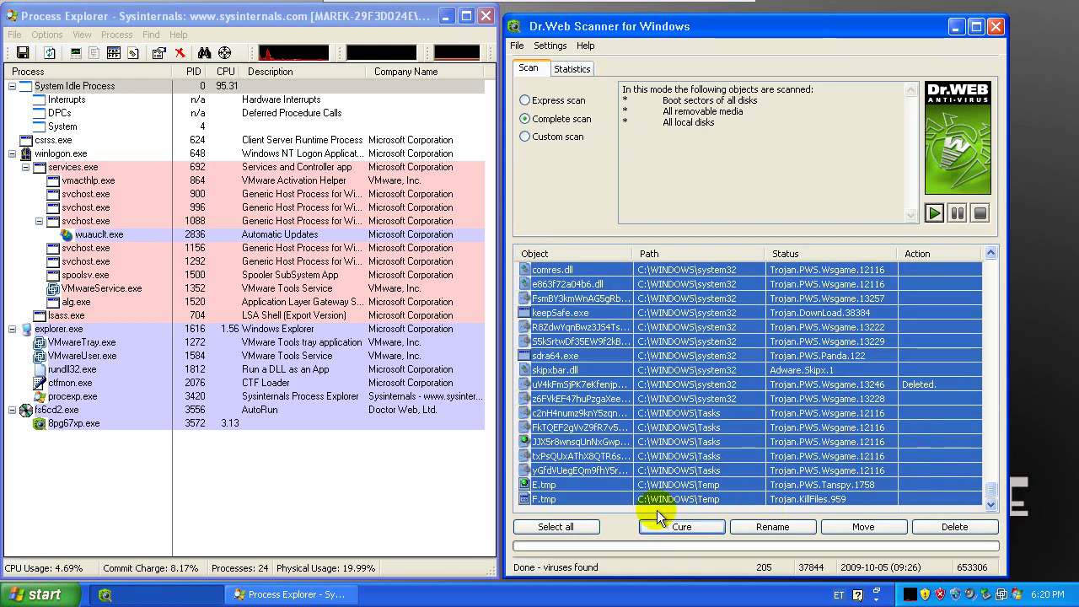
click(556, 526)
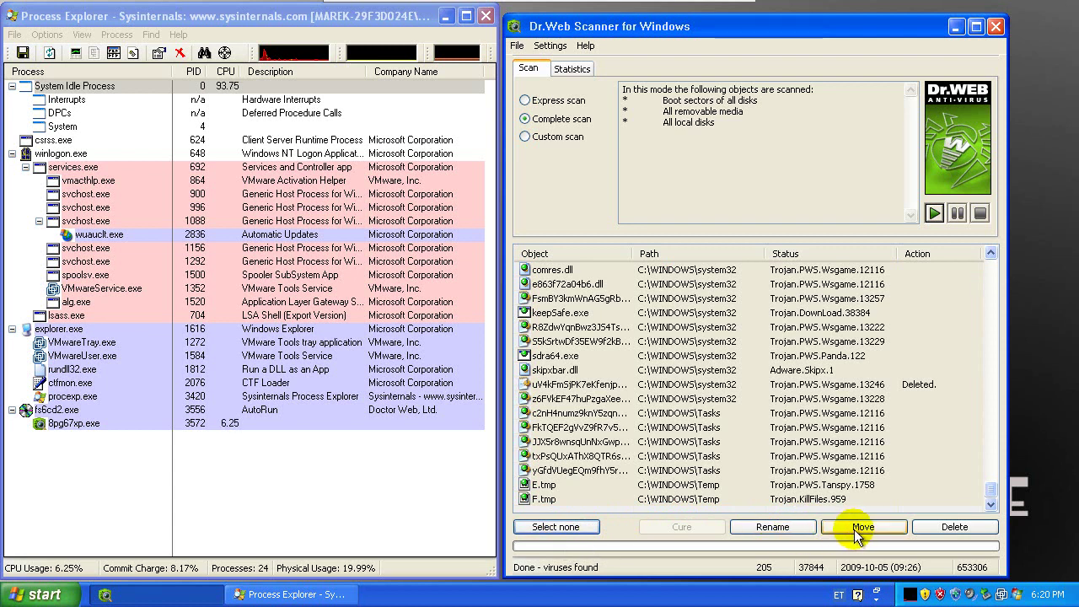
click(952, 533)
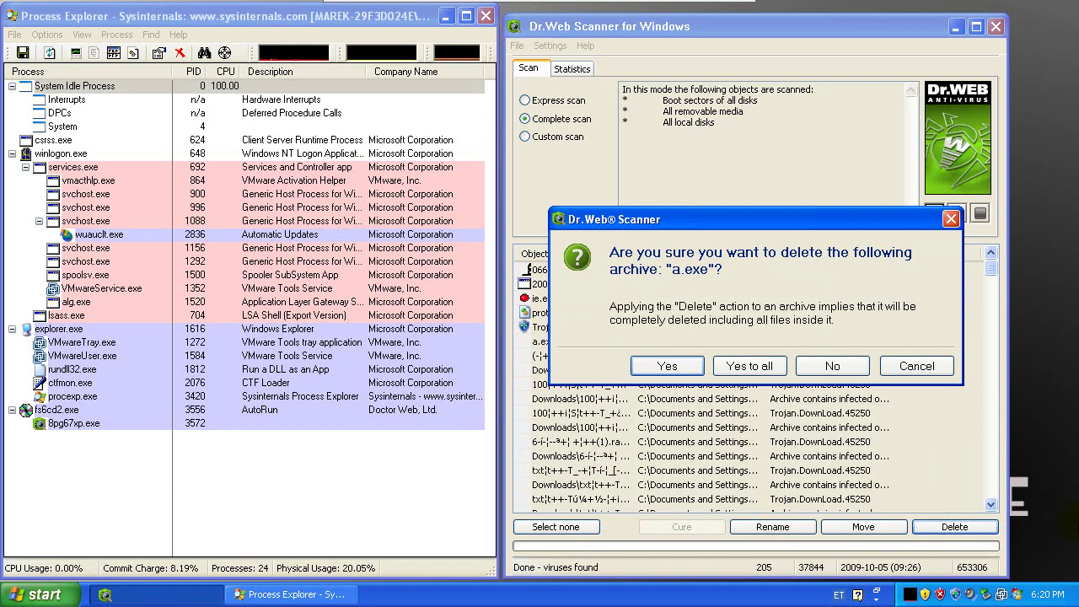
click(751, 366)
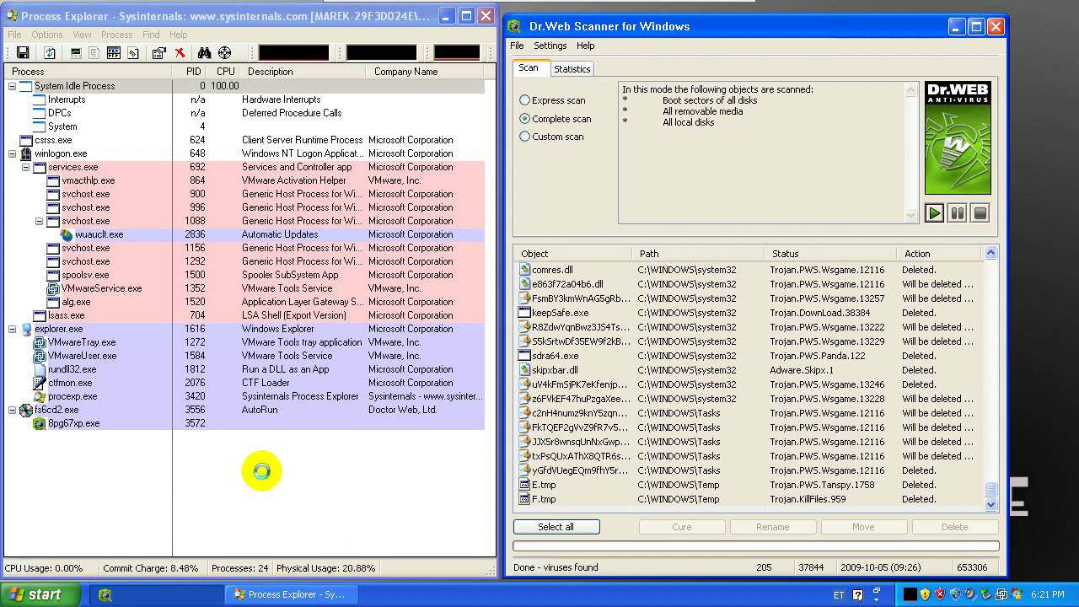
Close Process Explorer and Dr.Web Scanner, and agree to restart the computer
drag(991, 487, 1064, 360)
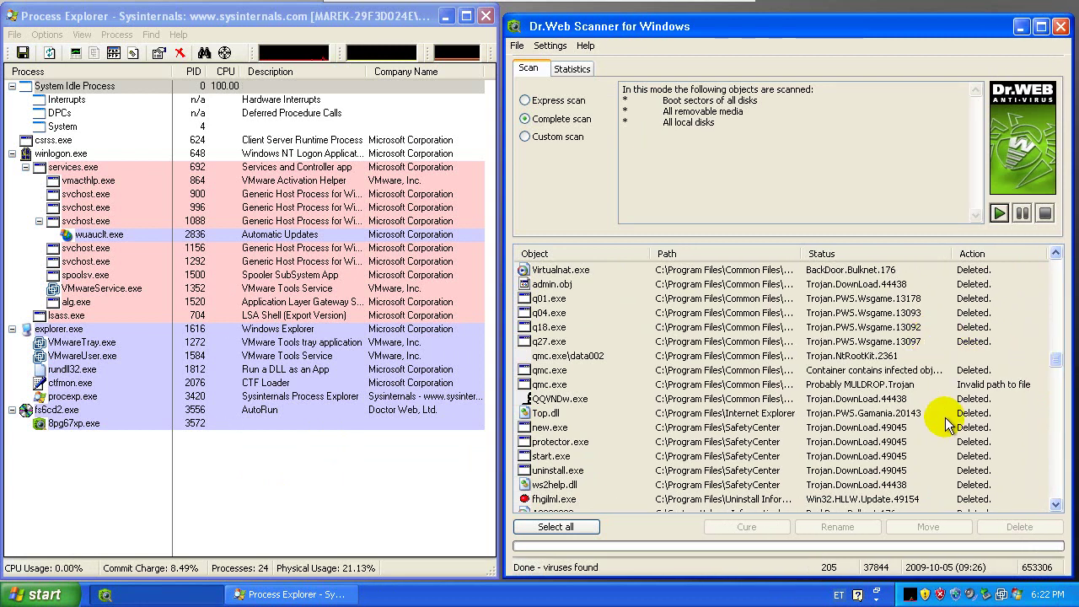
scroll(944, 425, down, 10)
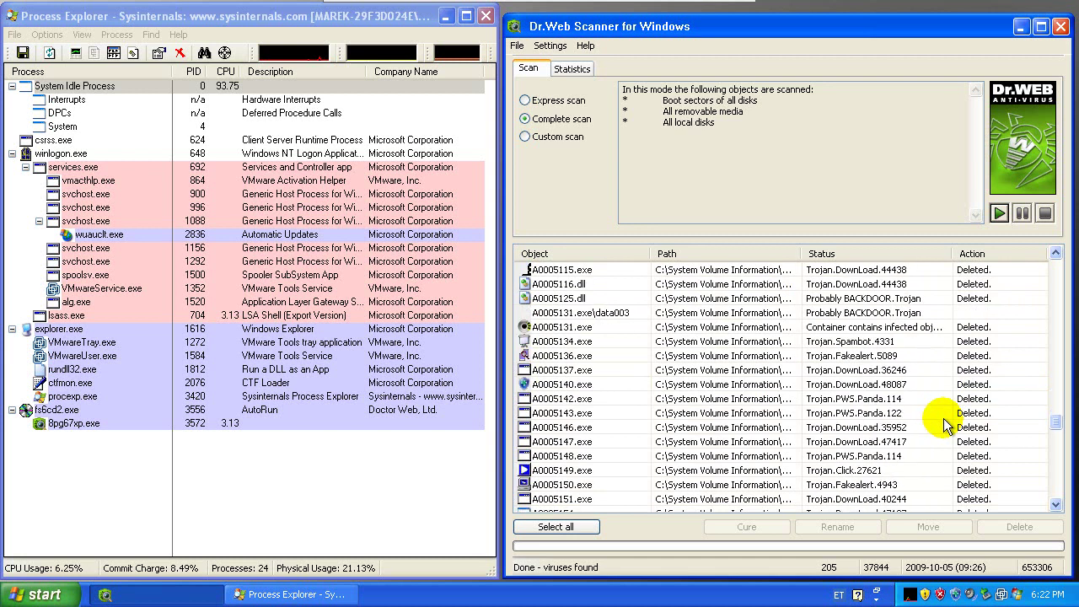
scroll(944, 426, down, 10)
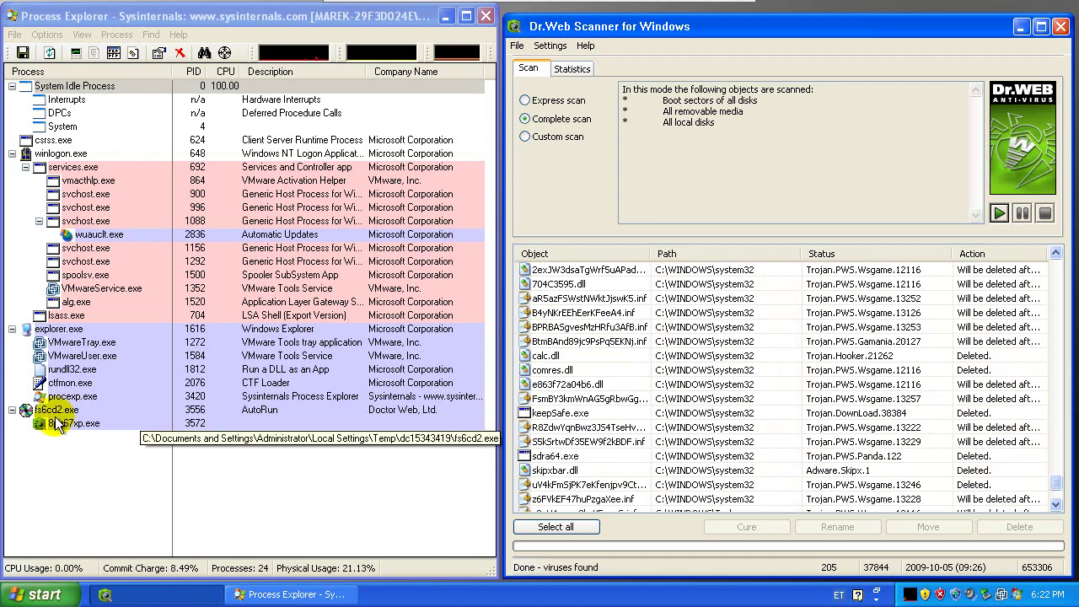
click(80, 456)
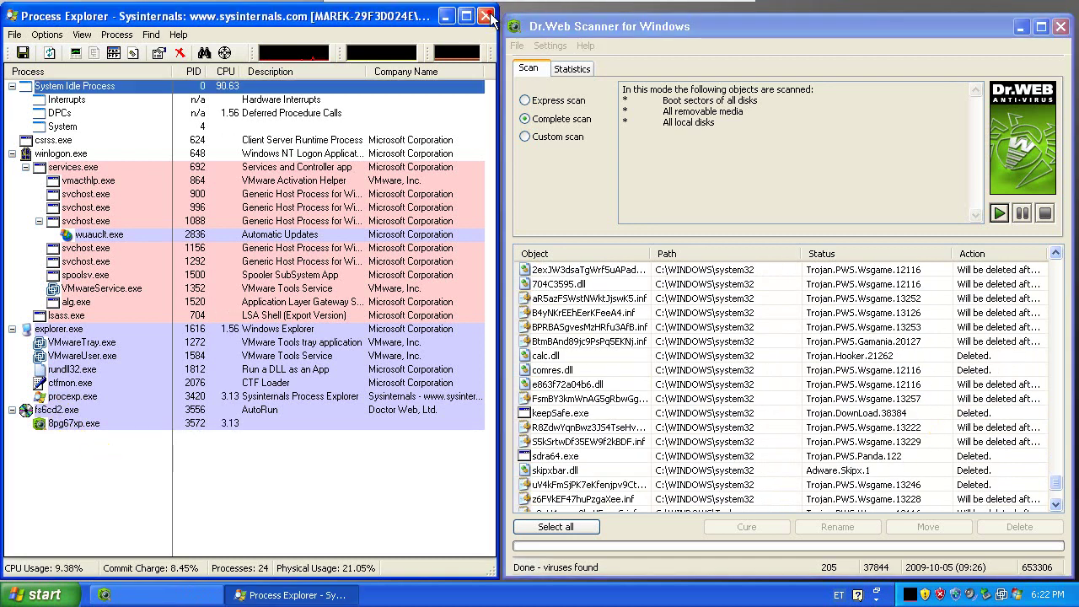
click(529, 75)
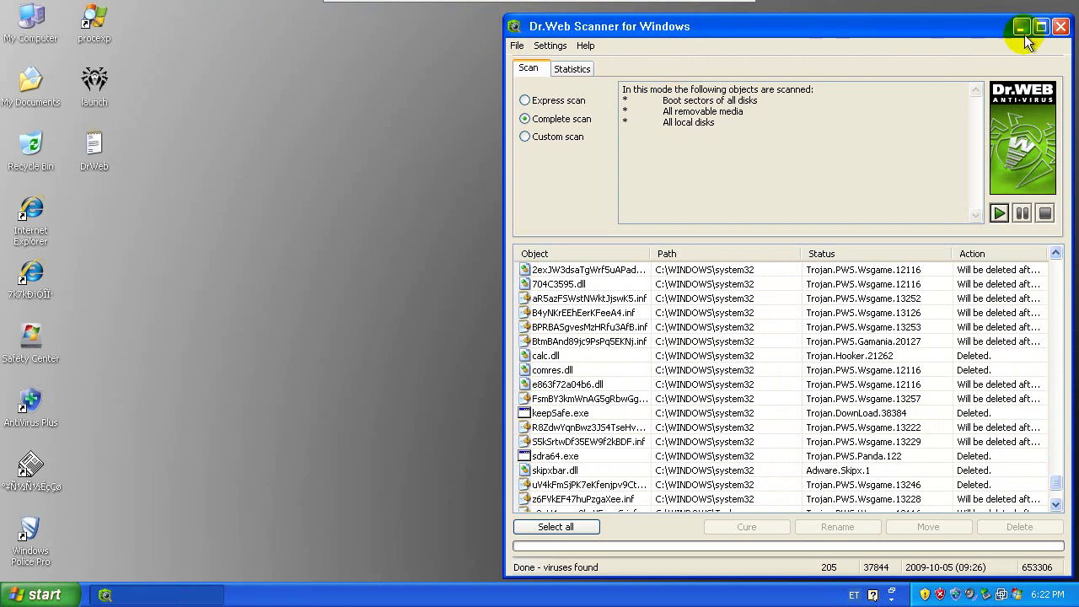
click(1060, 28)
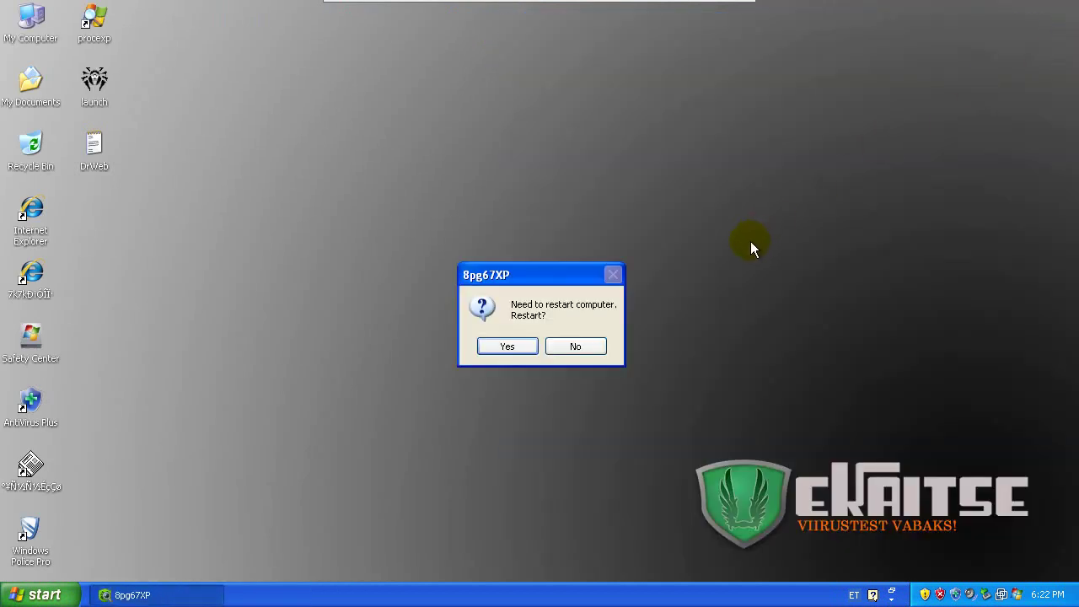
click(507, 349)
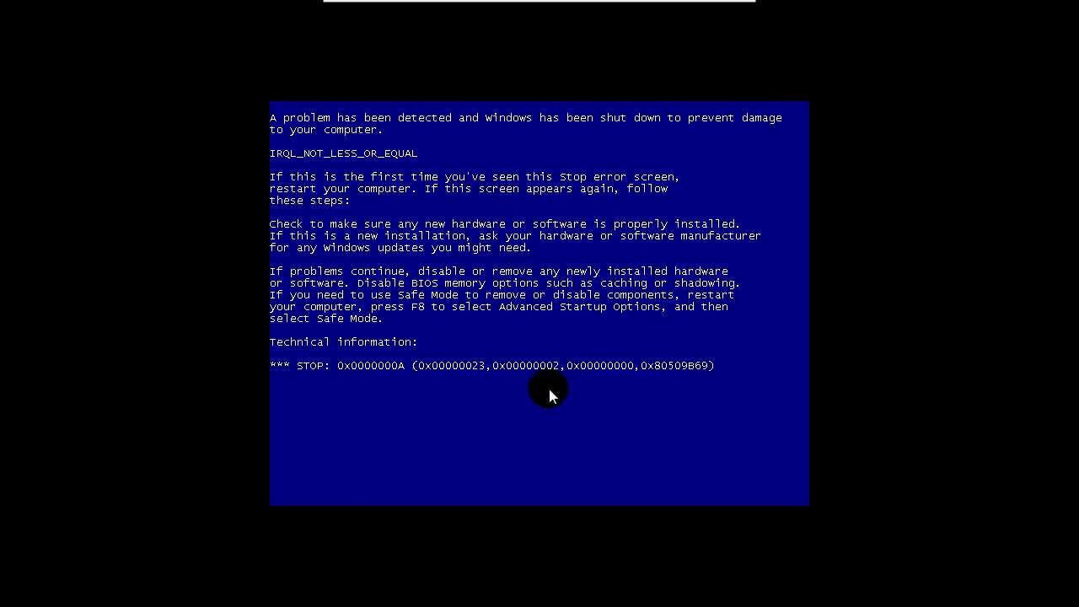
Reset the Windows XP Professional virtual machine that is stuck at startup
mouse_move(504, 7)
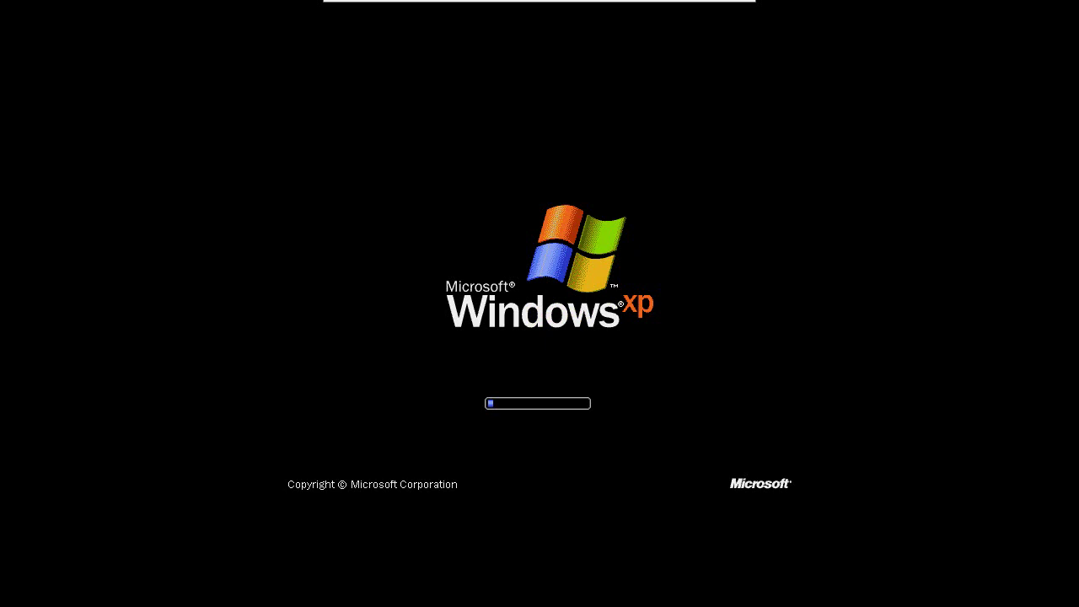
mouse_move(611, 5)
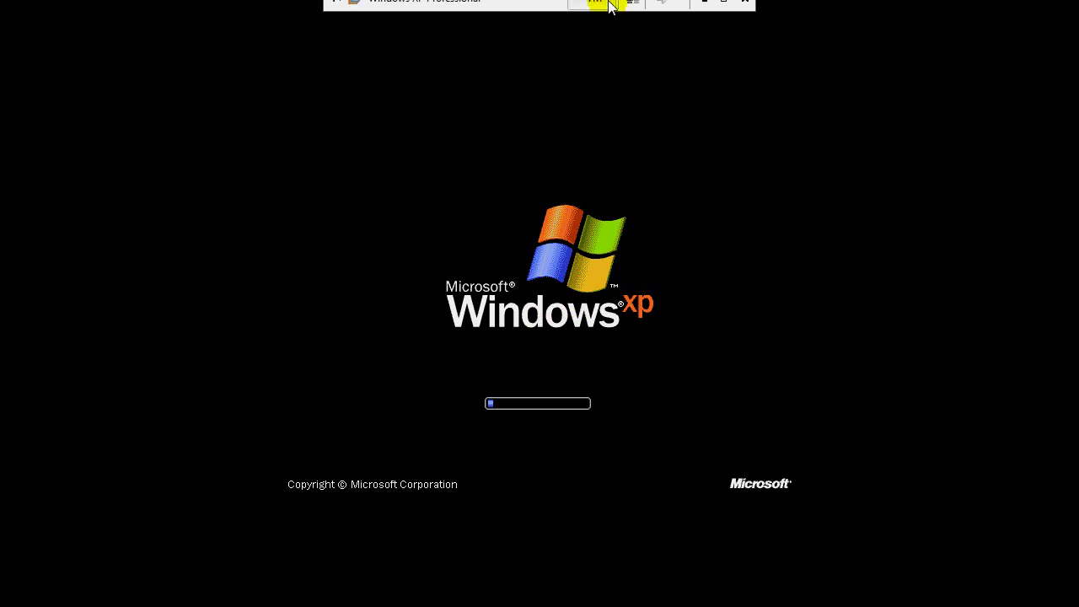
click(611, 12)
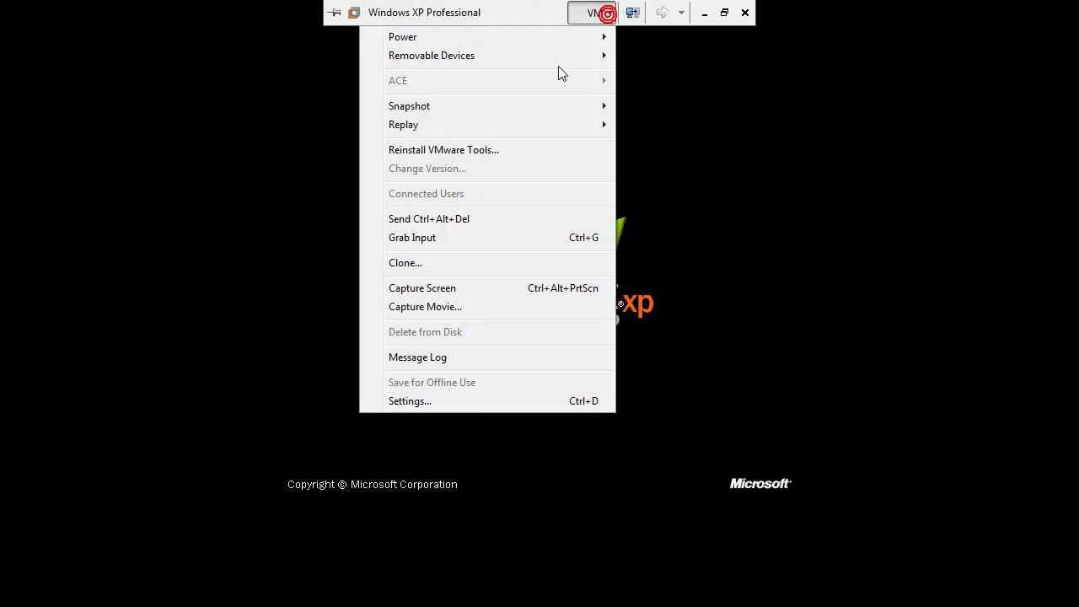
mouse_move(447, 38)
click(673, 94)
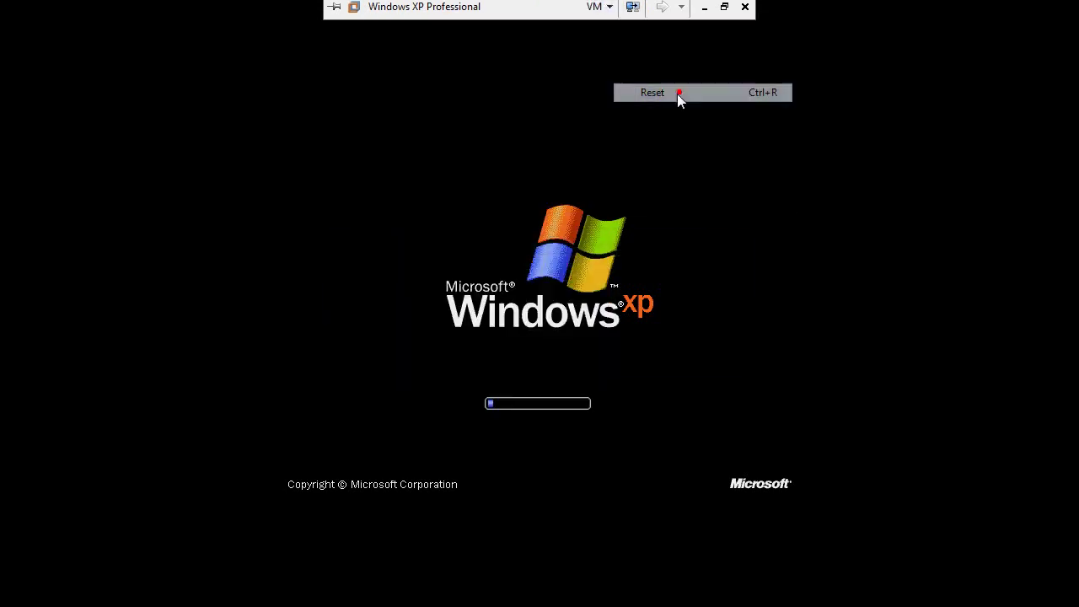
click(618, 345)
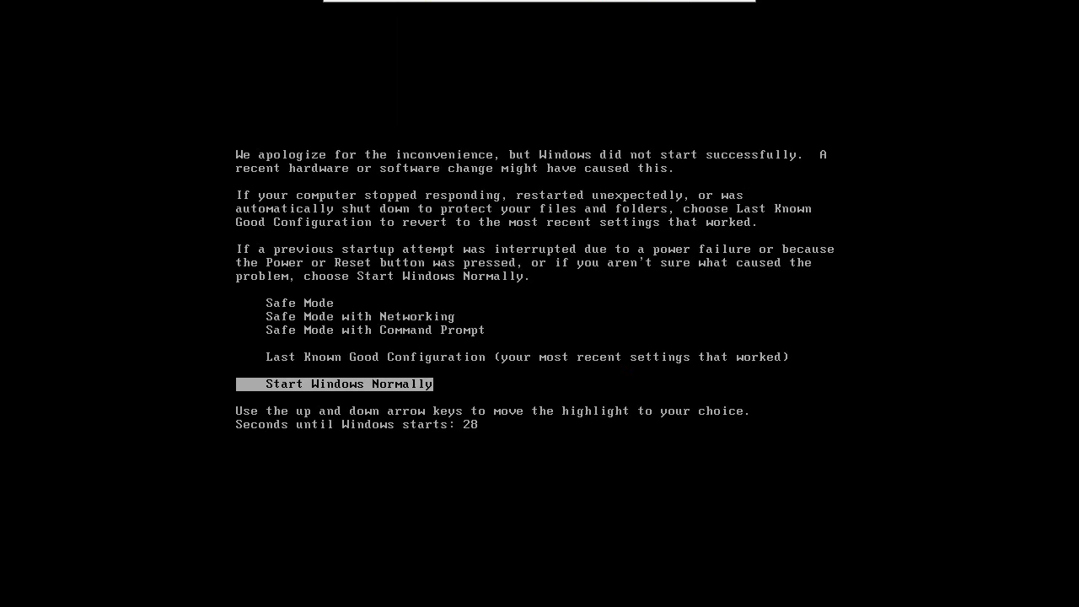
Boot Windows with Last Known Good Configuration and dismiss the rundll32.exe Bad Image error
click(543, 466)
key(Up)
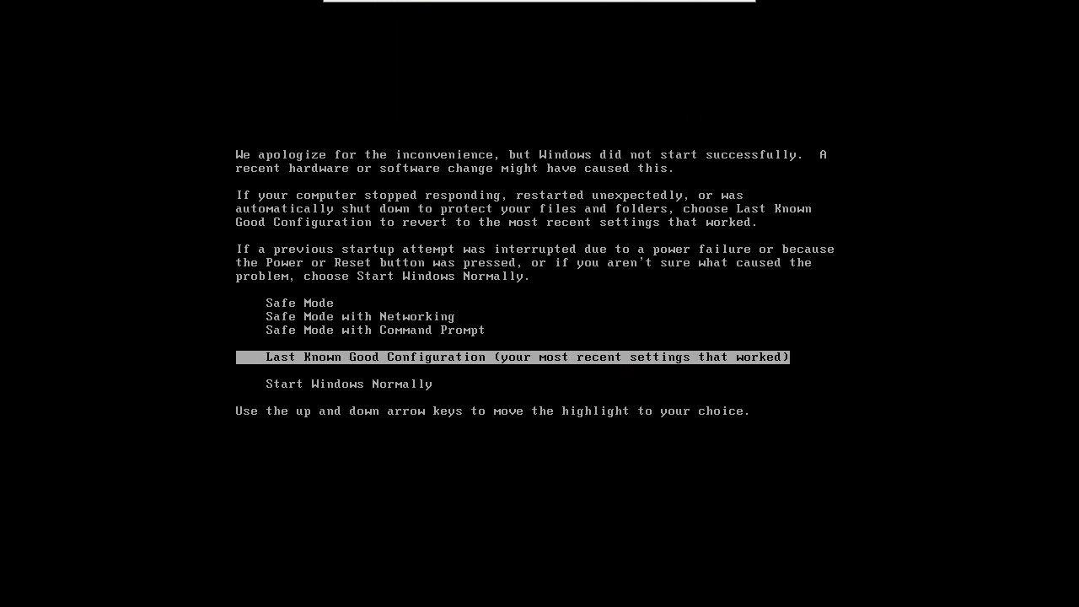
key(Return)
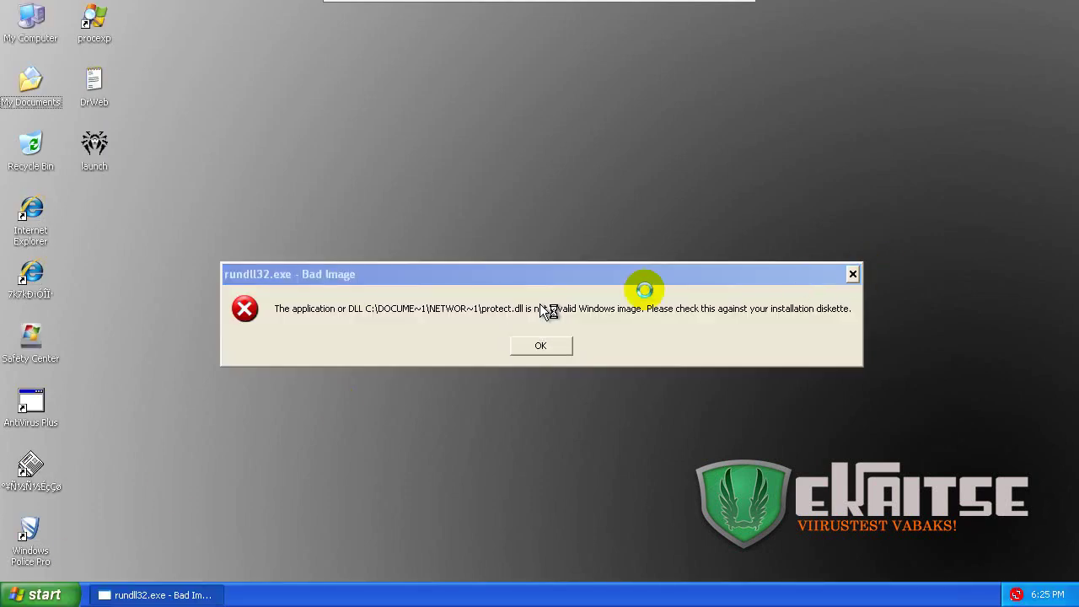
click(527, 345)
click(551, 346)
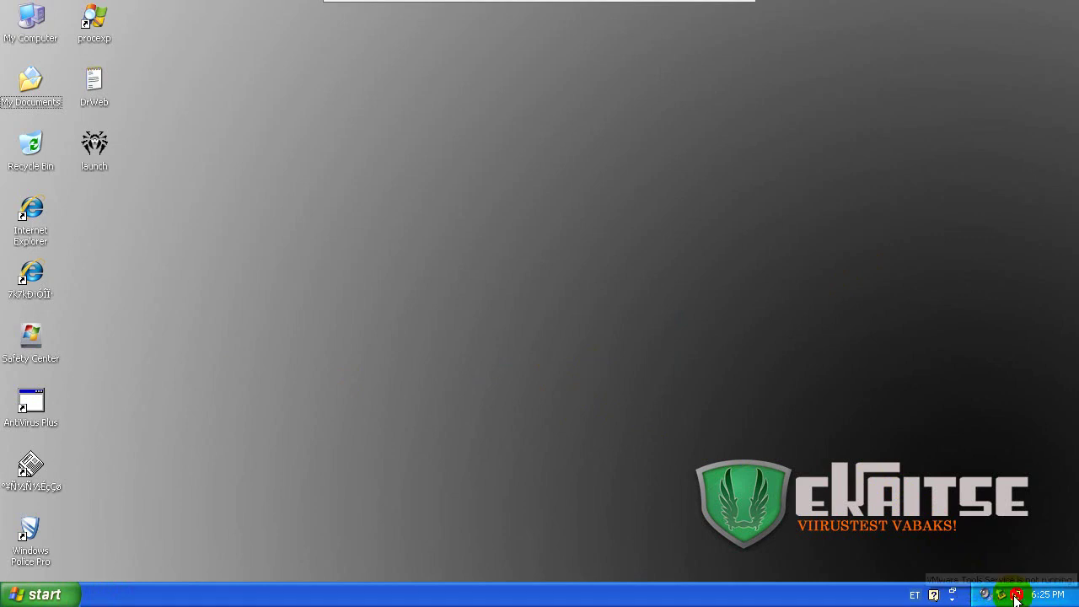
Open Process Explorer, dismiss the security balloon and move the window to the middle of the desktop
click(99, 29)
double_click(105, 36)
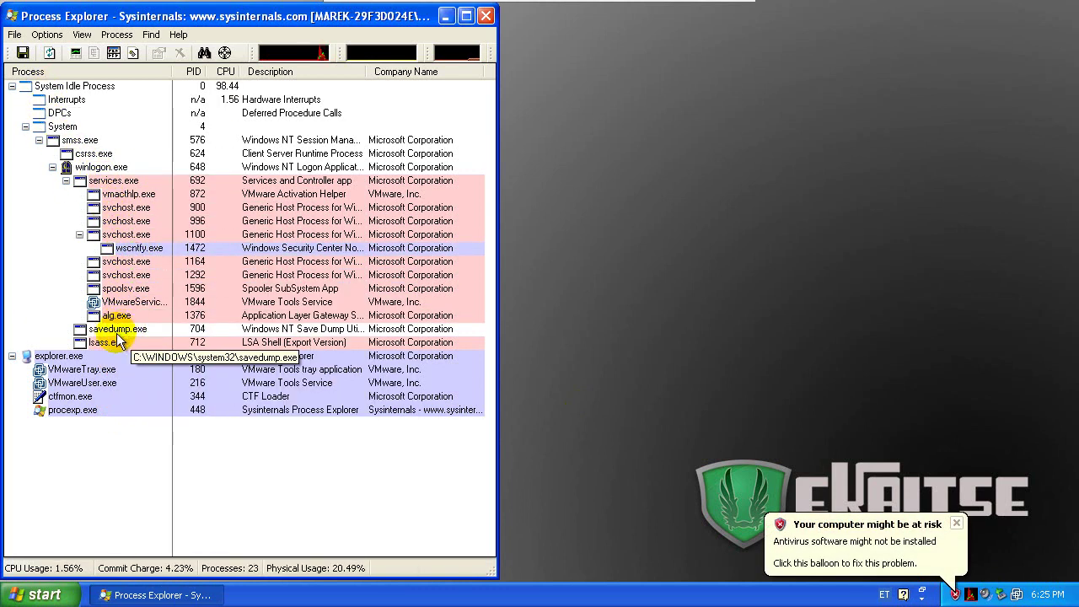
click(956, 523)
drag(257, 8, 500, 5)
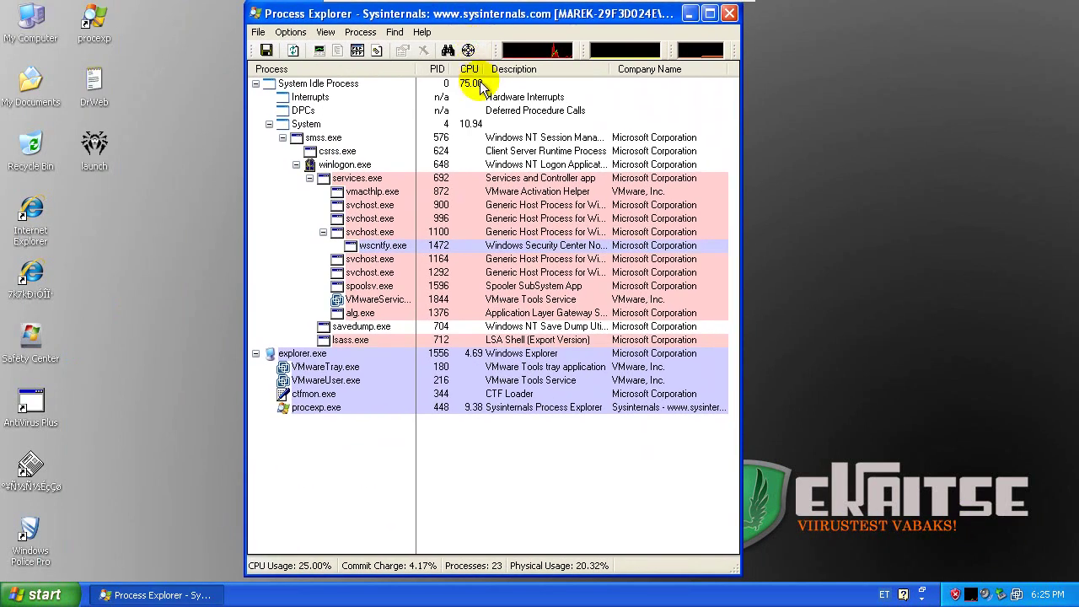